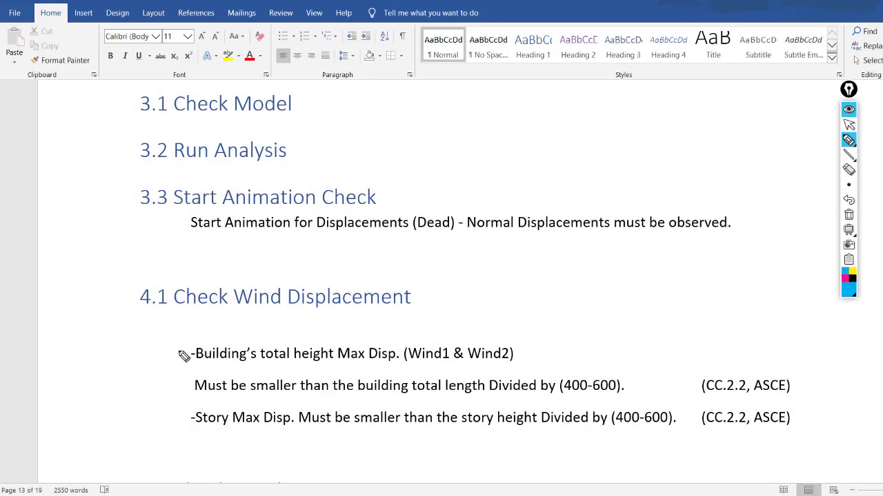
Mark up "Wind" and the building's total height criterion in section 4.1, and clear the annotations.
left_click_drag(180, 347, 179, 360)
left_click_drag(246, 321, 280, 318)
left_click_drag(393, 370, 196, 370)
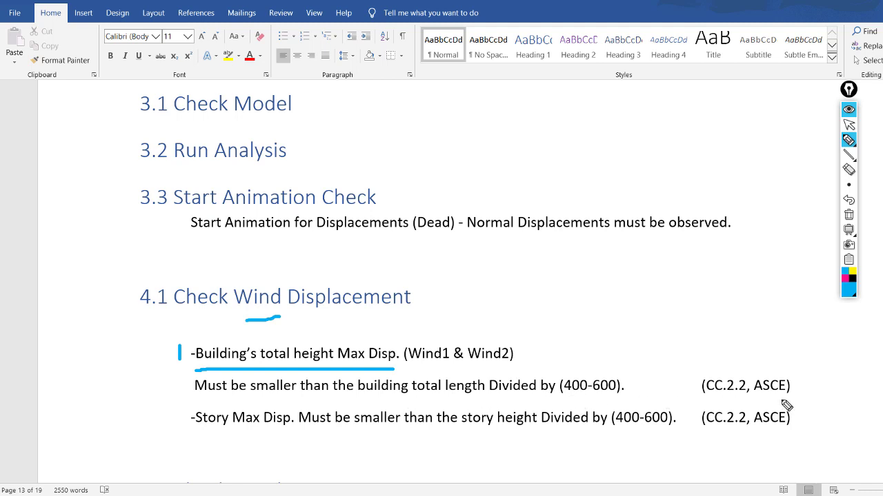
mouse_move(587, 353)
left_mouse_down()
mouse_move(576, 361)
mouse_move(583, 372)
mouse_move(622, 353)
left_mouse_up()
left_click(848, 215)
left_click(849, 125)
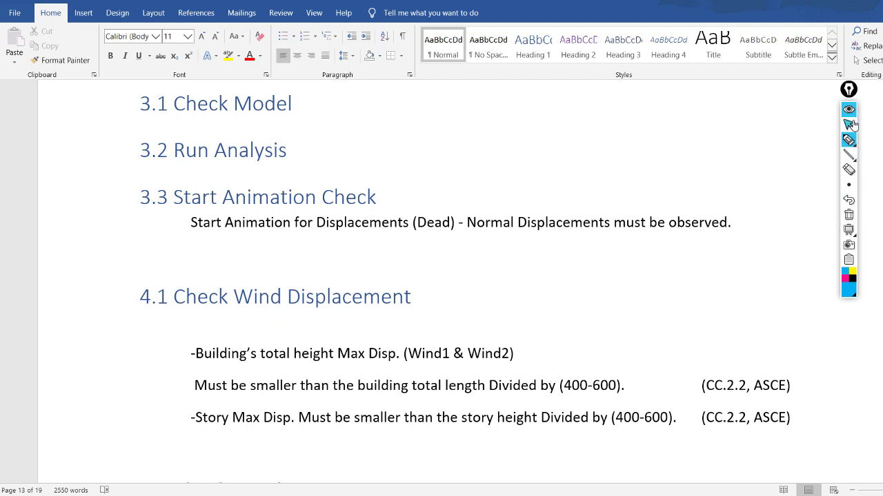
Switch to the ETABS model and sketch the building's sideways-displaced shape, labelling its top displacement with Δ.
key("alt+Tab")
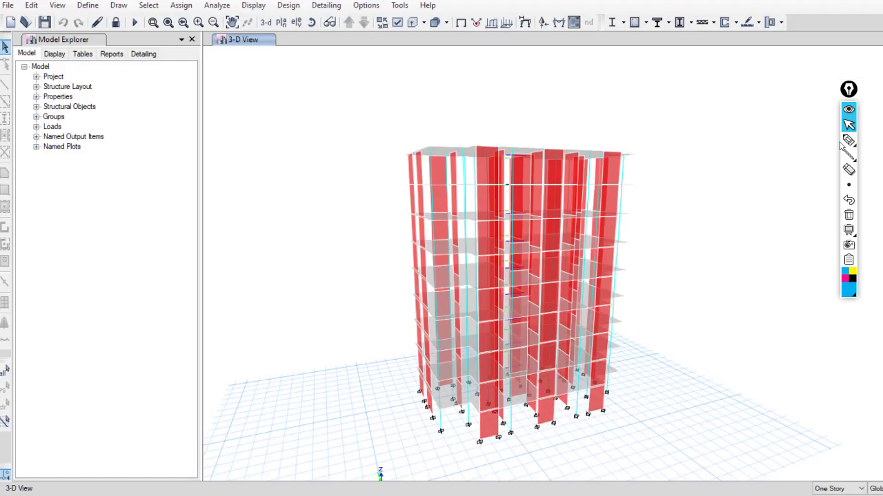
left_click(846, 141)
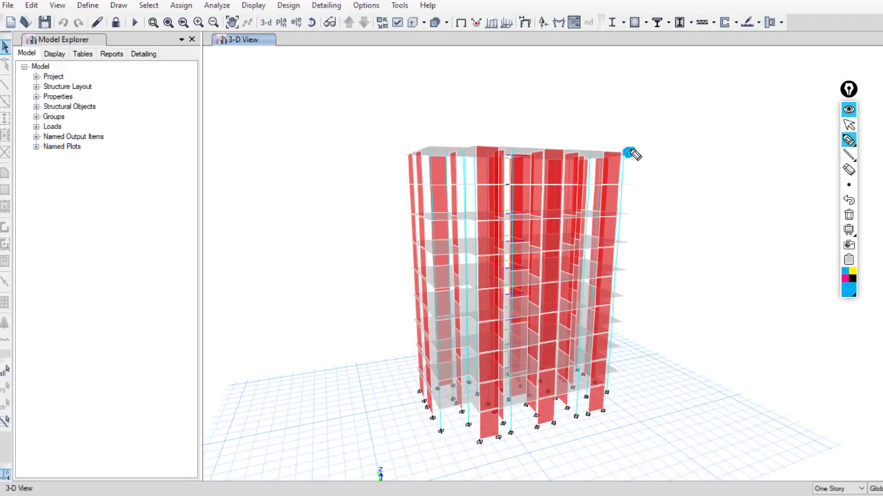
left_click(725, 146)
mouse_move(729, 143)
left_mouse_down()
mouse_move(657, 249)
mouse_move(610, 386)
left_mouse_up()
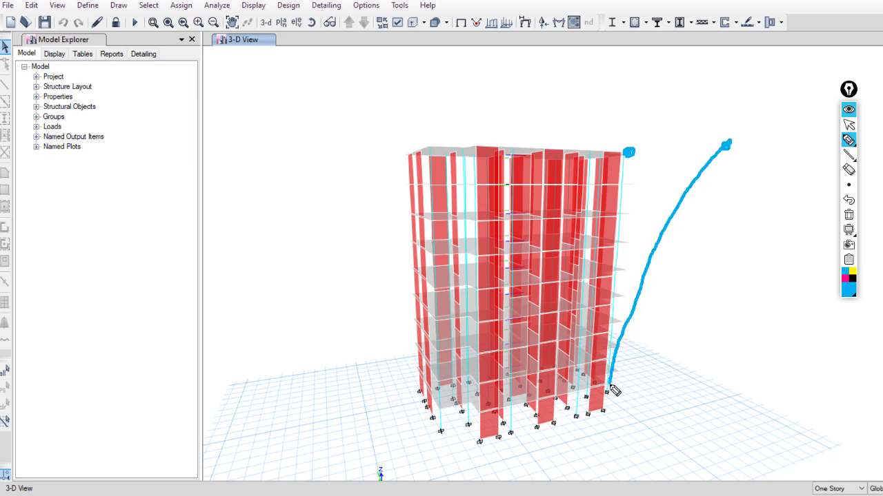
mouse_move(633, 106)
left_mouse_down()
mouse_move(623, 122)
mouse_move(729, 113)
mouse_move(724, 119)
left_mouse_up()
mouse_move(659, 97)
left_mouse_down()
mouse_move(652, 101)
mouse_move(676, 98)
mouse_move(652, 101)
left_mouse_up()
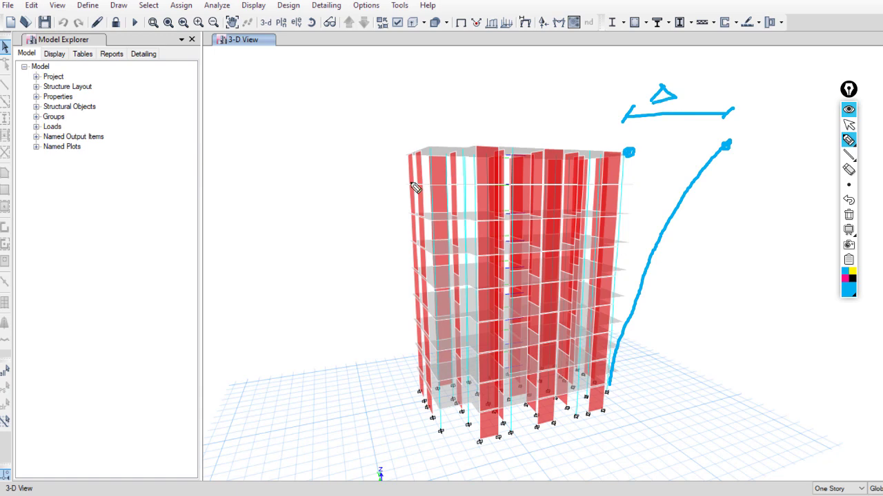
Draw a full-height dimension line beside the building and write the displacement limit H/500 next to it.
mouse_move(363, 149)
left_mouse_down()
mouse_move(341, 157)
mouse_move(349, 157)
mouse_move(356, 231)
mouse_move(358, 416)
mouse_move(368, 412)
mouse_move(336, 432)
left_mouse_up()
left_click_drag(240, 233, 240, 284)
left_click_drag(259, 233, 260, 263)
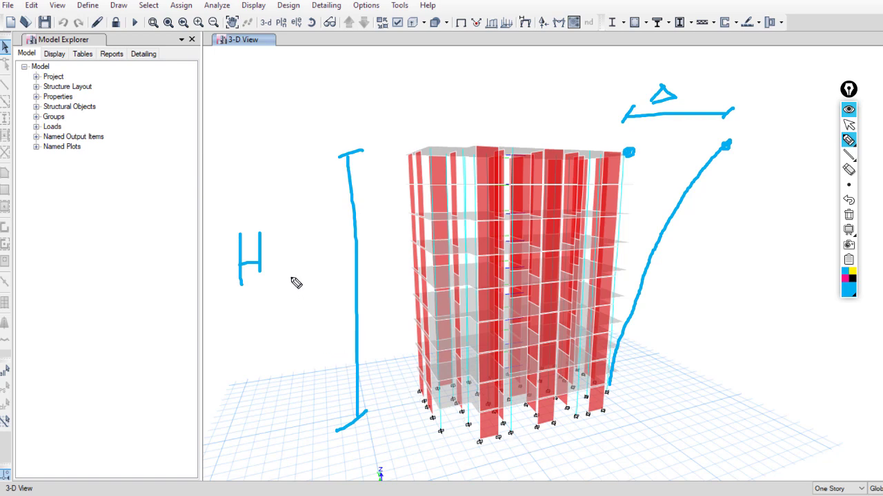
mouse_move(293, 248)
left_mouse_down()
mouse_move(243, 307)
mouse_move(250, 340)
left_mouse_up()
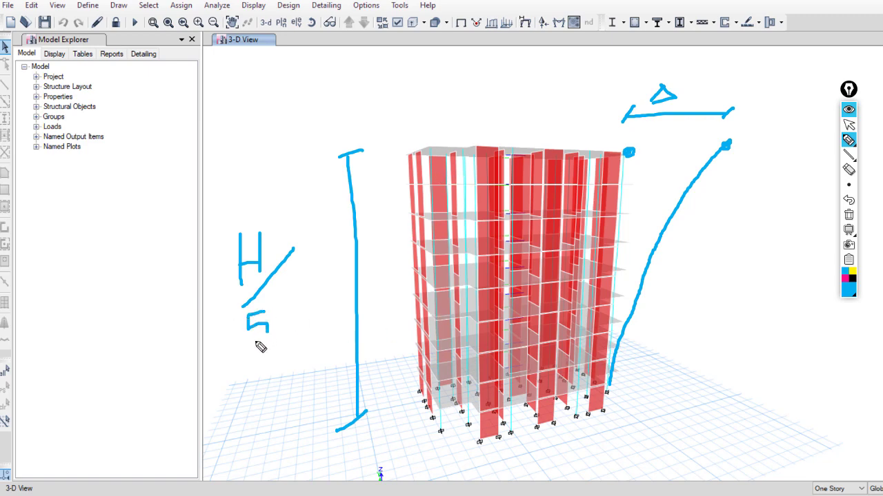
left_click_drag(302, 315, 325, 315)
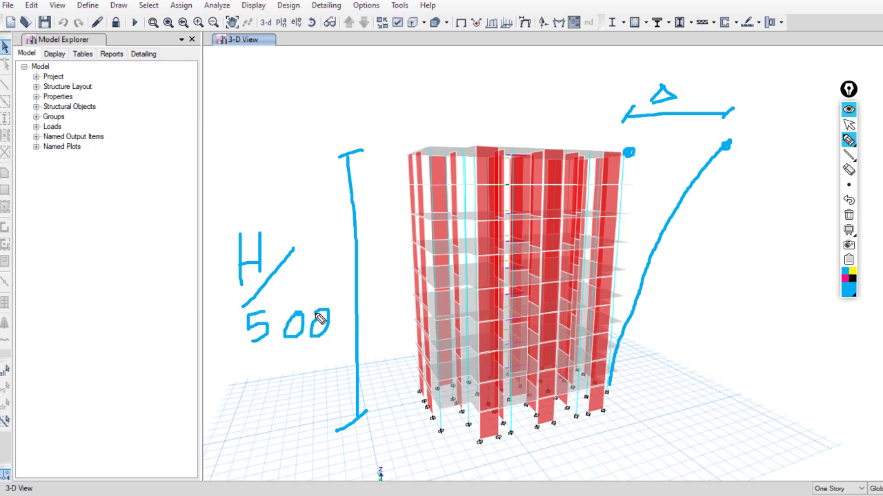
Display the plan view of Story9 in place of the 3-D view.
key("ctrl+shift+1")
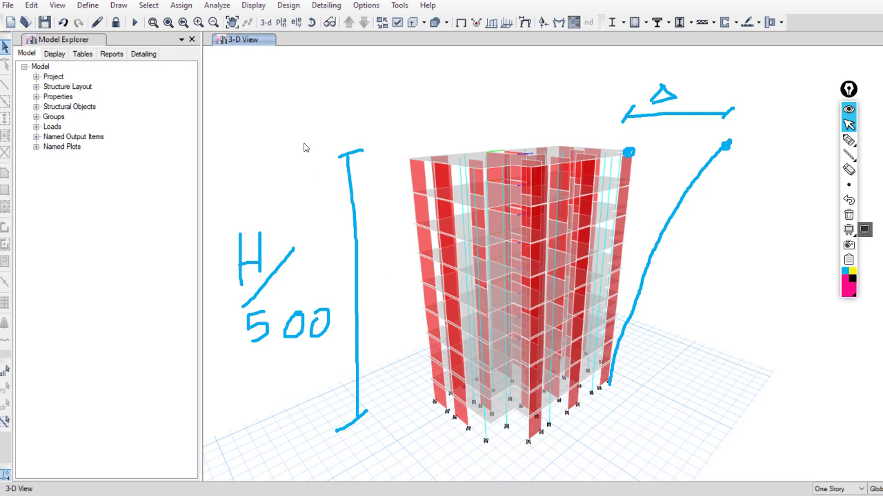
left_click(281, 22)
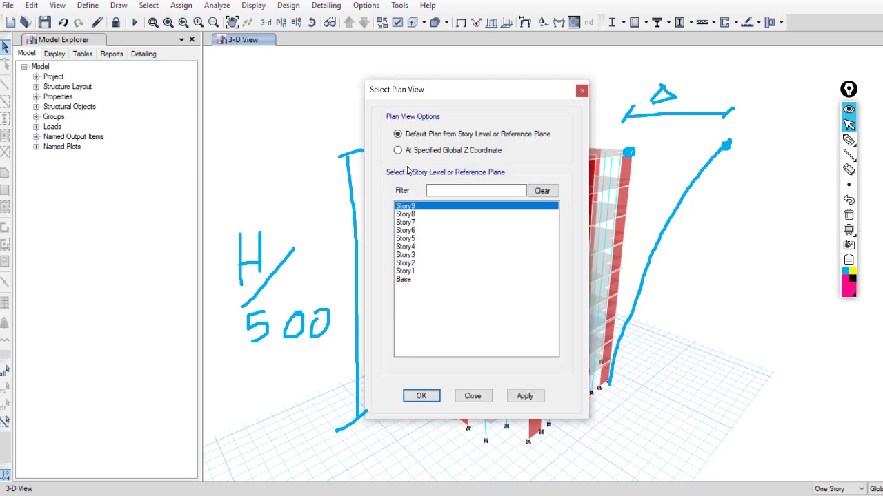
left_click(412, 207)
left_click(525, 397)
left_click(472, 396)
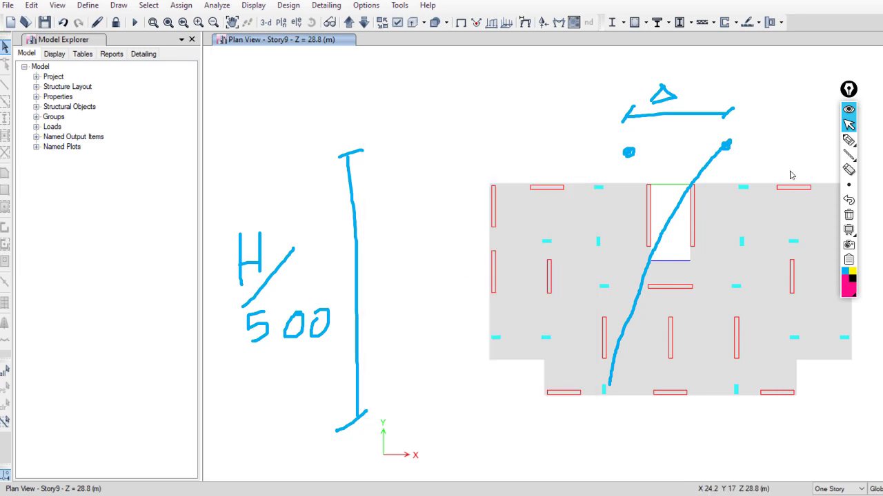
Underline the Story9 elevation in magenta and write 28800 mm above the H.
left_click(857, 140)
mouse_move(298, 57)
left_mouse_down()
mouse_move(336, 57)
mouse_move(315, 63)
mouse_move(325, 62)
left_mouse_up()
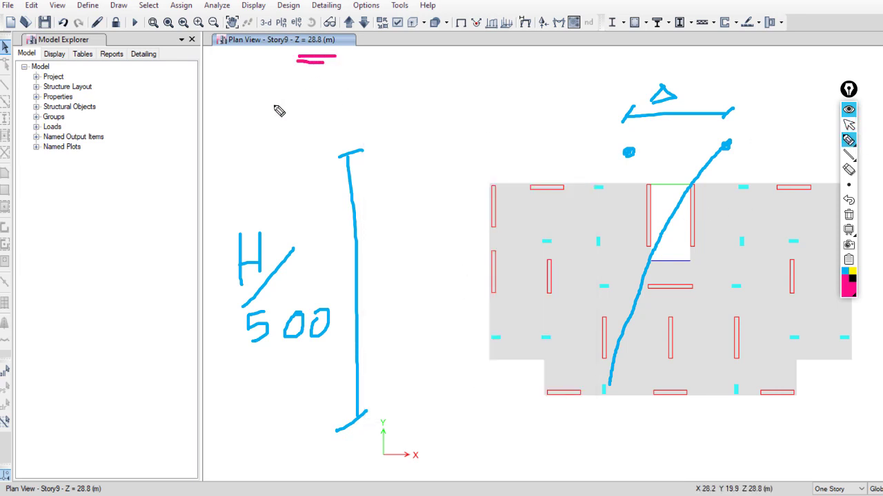
mouse_move(218, 202)
left_mouse_down()
mouse_move(216, 220)
mouse_move(256, 218)
mouse_move(253, 200)
mouse_move(272, 217)
mouse_move(268, 203)
mouse_move(348, 214)
left_mouse_up()
left_click(325, 214)
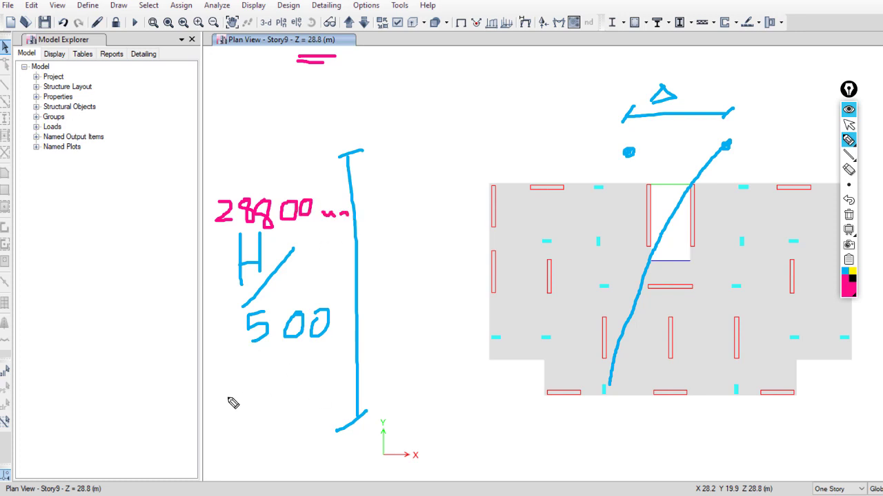
Consult the Calculator for 28800 ÷ 500 and write = 57 mm beneath H/500.
mouse_move(213, 395)
left_mouse_down()
mouse_move(233, 394)
mouse_move(232, 403)
left_mouse_up()
left_click(848, 124)
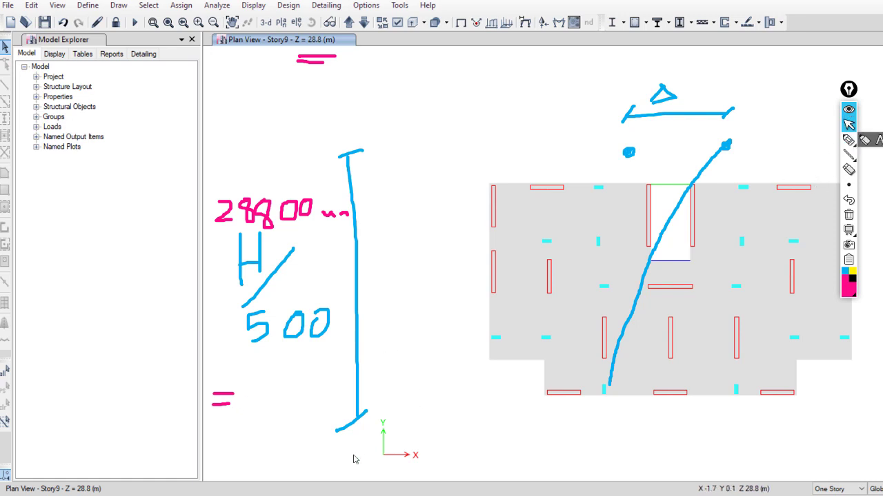
key("alt+Tab")
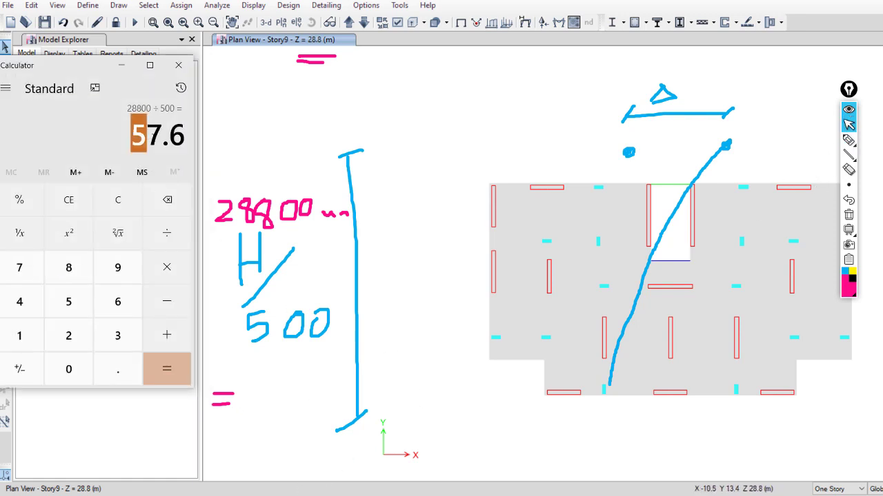
left_click(121, 64)
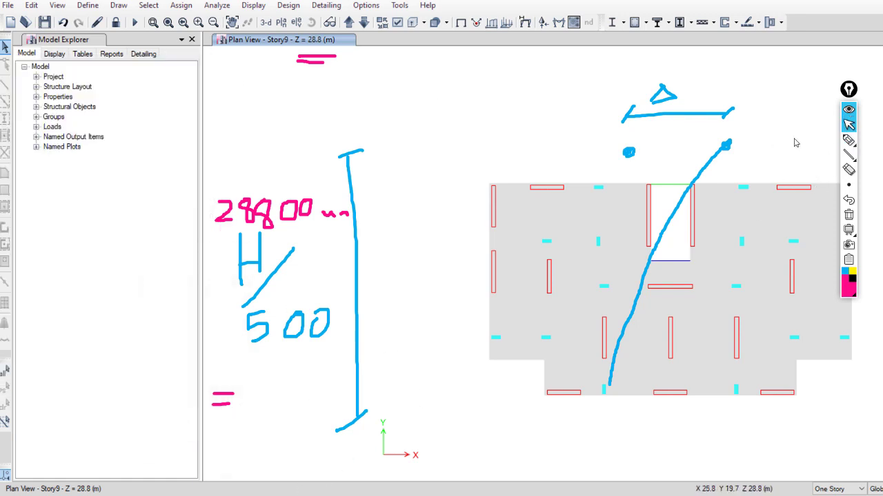
left_click(849, 140)
mouse_move(265, 377)
left_mouse_down()
mouse_move(249, 392)
mouse_move(249, 408)
mouse_move(283, 386)
mouse_move(277, 405)
left_mouse_up()
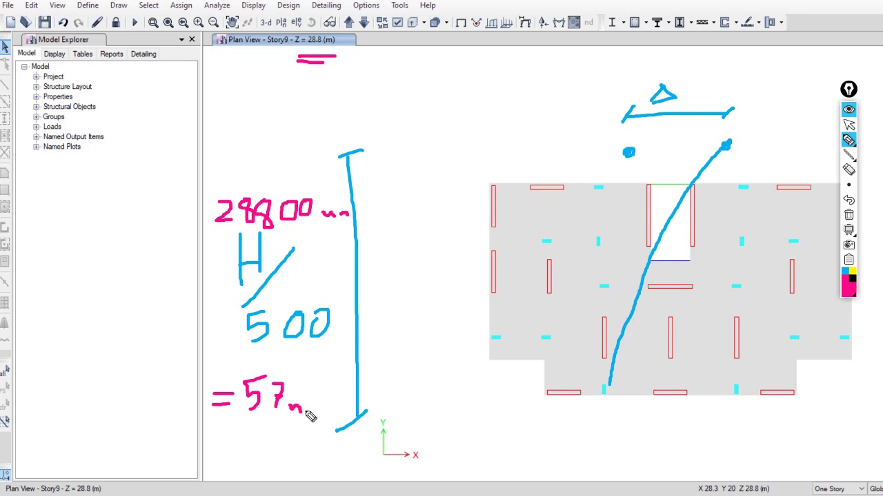
left_click_drag(308, 410, 312, 408)
left_click(848, 125)
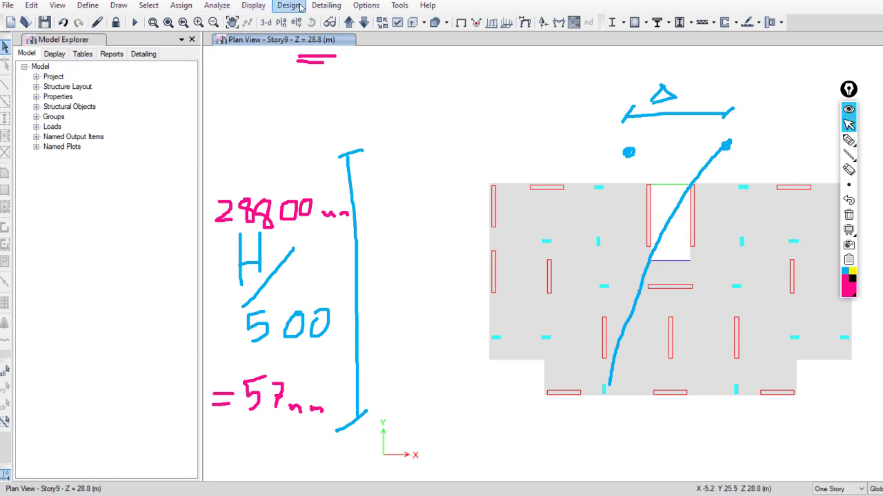
Open the story response plots with the annotations hidden and choose Max story displ as the display type.
left_click(262, 9)
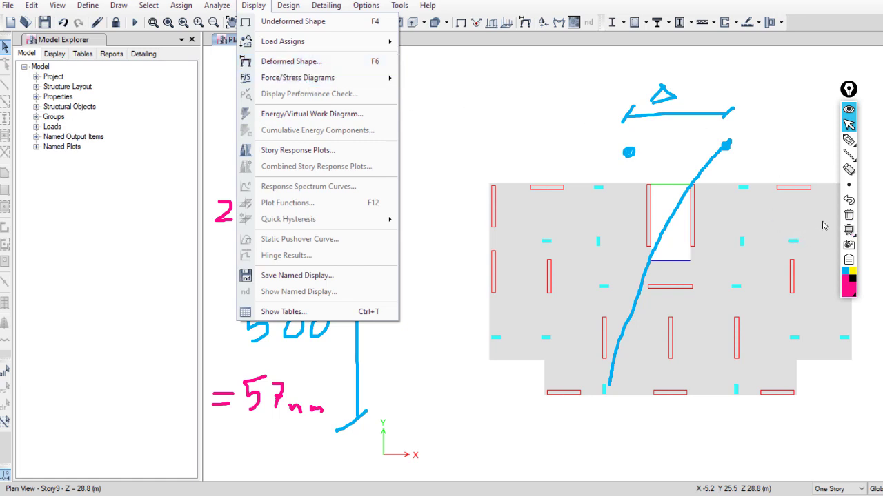
left_click(298, 152)
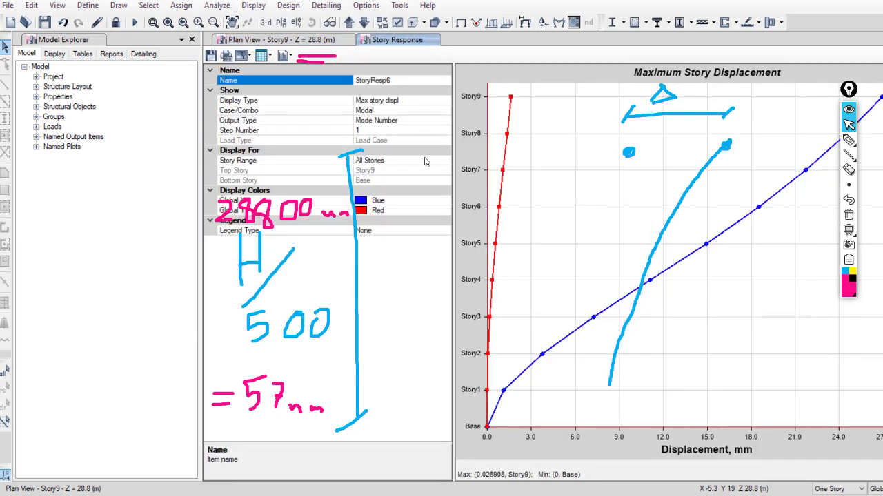
left_click(445, 104)
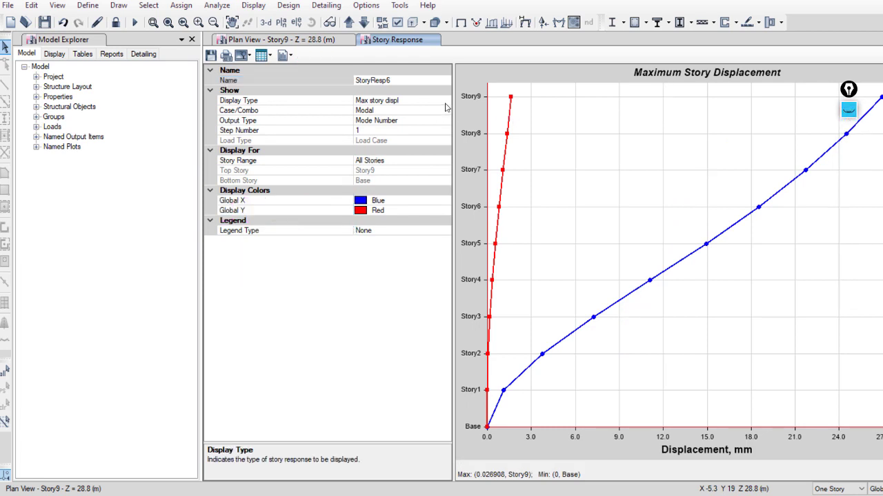
left_click(445, 102)
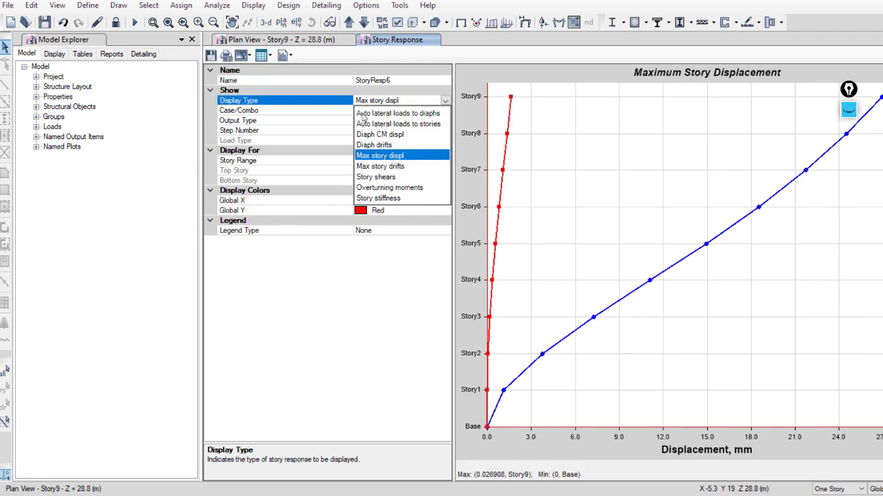
left_click(381, 157)
Set the story response plot's load case to Wind and its output type to Max.
left_click(441, 112)
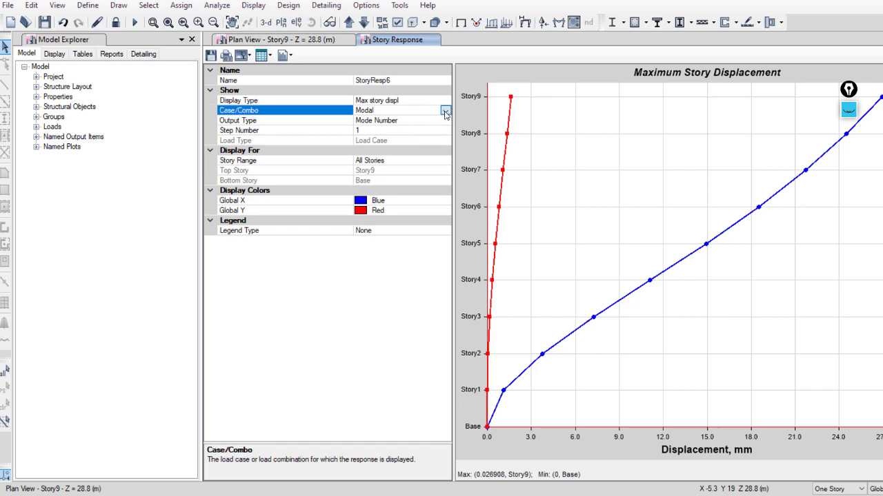
left_click(444, 111)
scroll(391, 221, "down", 1)
left_click(376, 253)
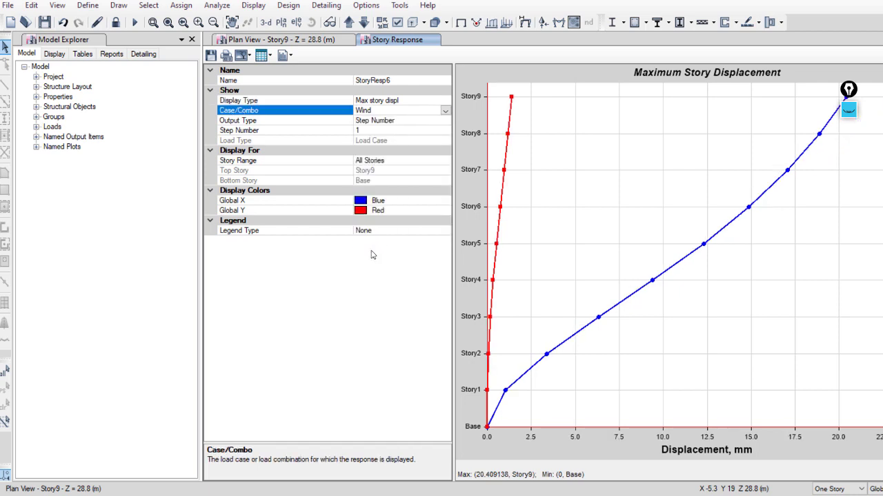
left_click(367, 131)
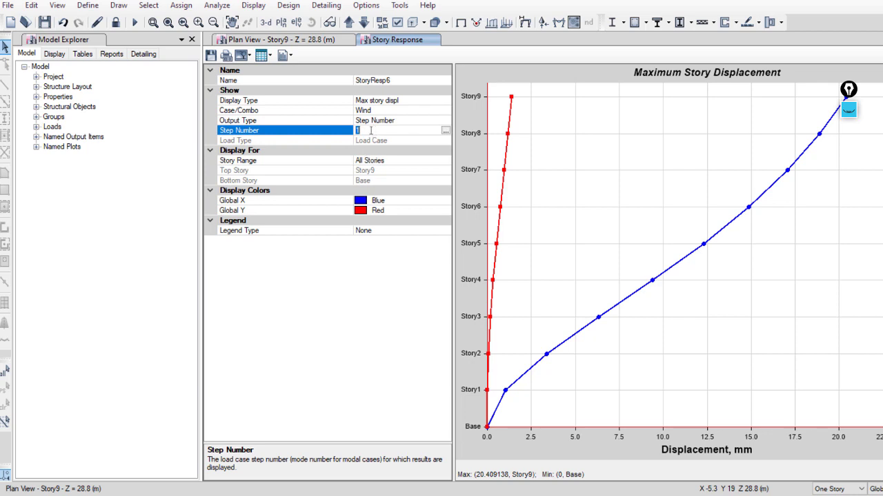
left_click(445, 121)
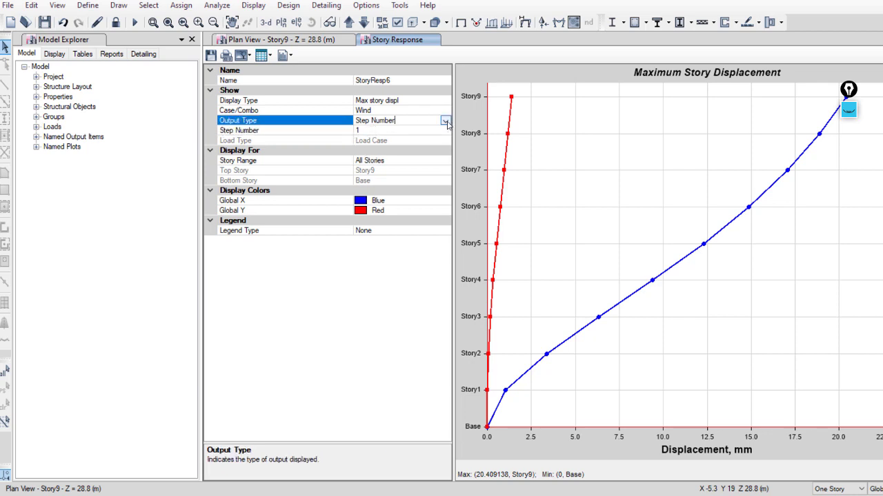
left_click(445, 121)
left_click(378, 143)
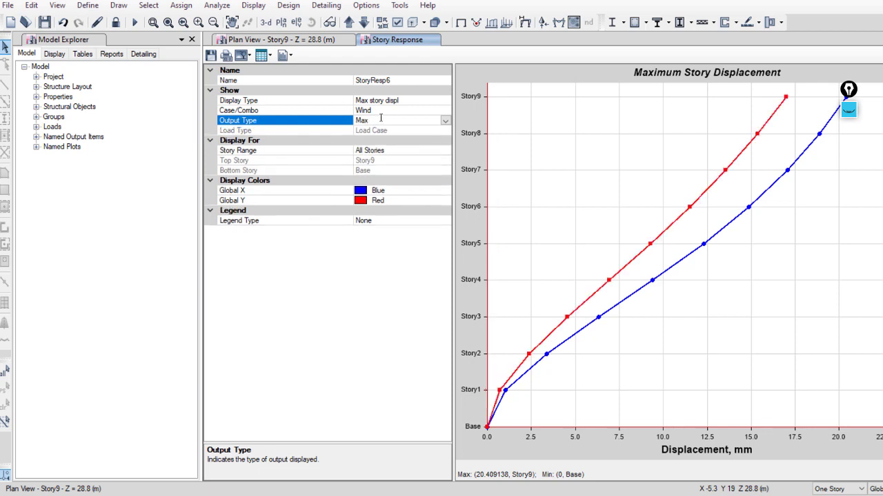
Show the annotations again, box the maximum displacement read-out below the plot, and write = 20 mm beside Δ.
left_click(848, 110)
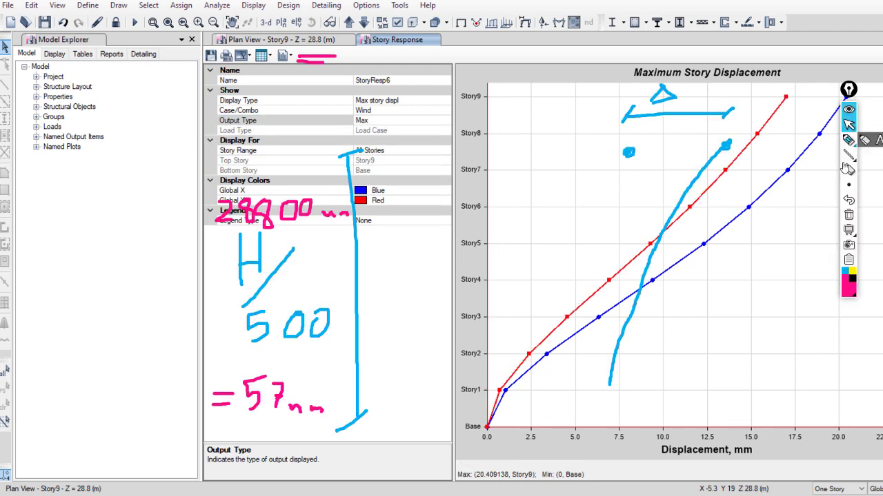
left_click(848, 140)
mouse_move(451, 469)
left_mouse_down()
mouse_move(455, 490)
mouse_move(581, 484)
mouse_move(588, 466)
mouse_move(452, 463)
left_mouse_up()
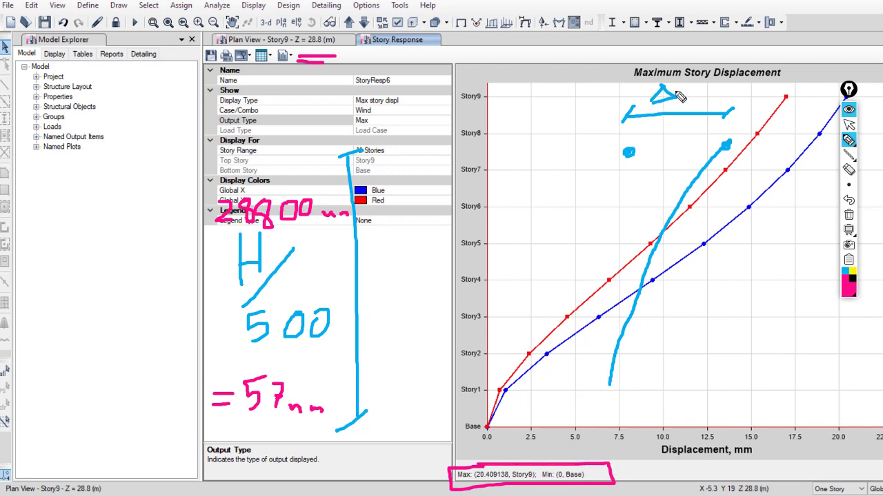
mouse_move(683, 96)
left_mouse_down()
mouse_move(712, 87)
mouse_move(706, 105)
mouse_move(720, 104)
mouse_move(729, 86)
mouse_move(767, 100)
left_mouse_up()
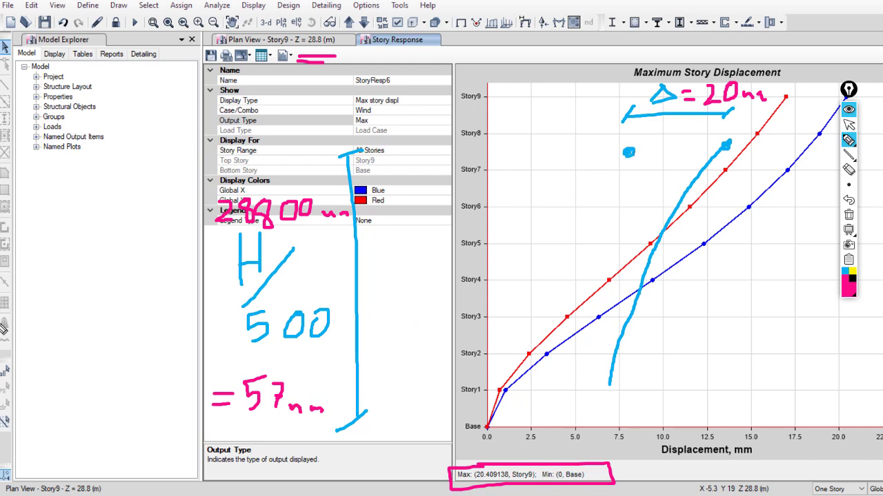
Handwrite a short magenta note in the empty area beneath the model tree, beside the H/500 calculation.
mouse_move(50, 259)
left_mouse_down()
mouse_move(42, 300)
mouse_move(63, 296)
mouse_move(48, 262)
mouse_move(69, 299)
left_mouse_up()
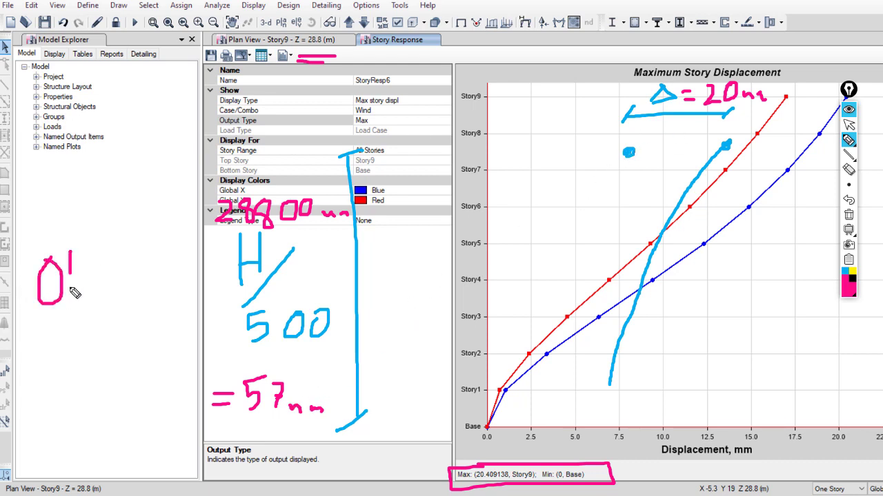
mouse_move(98, 266)
left_mouse_down()
mouse_move(84, 280)
mouse_move(101, 288)
mouse_move(156, 258)
left_mouse_up()
left_click(117, 264)
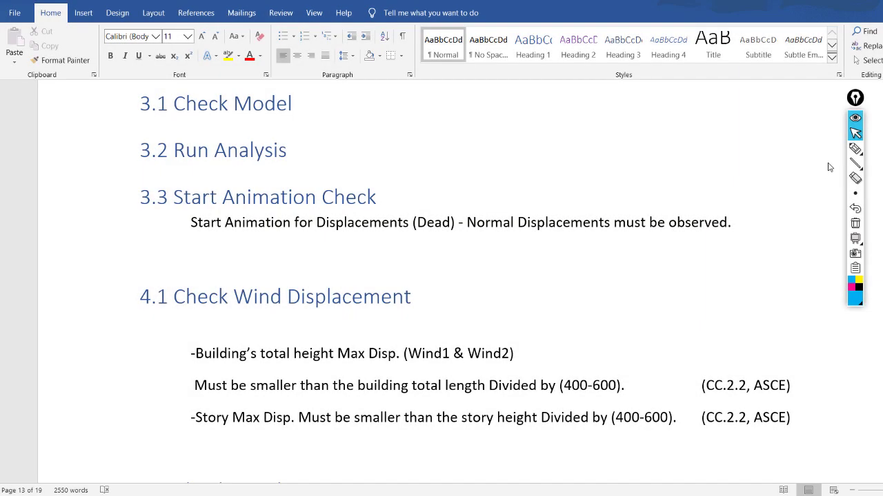
Draw a blue bracket around the building's total height displacement criterion in section 4.1 of the Word document.
left_click(855, 148)
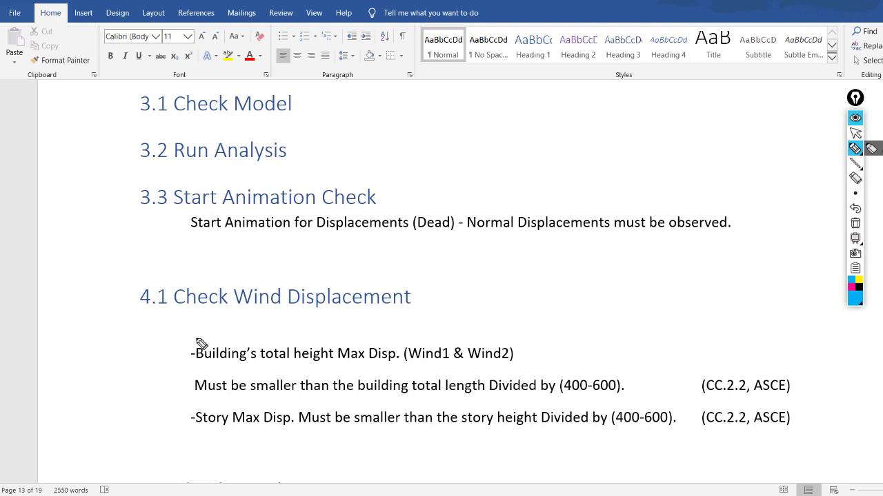
mouse_move(206, 333)
left_mouse_down()
mouse_move(168, 333)
mouse_move(179, 412)
mouse_move(206, 407)
left_mouse_up()
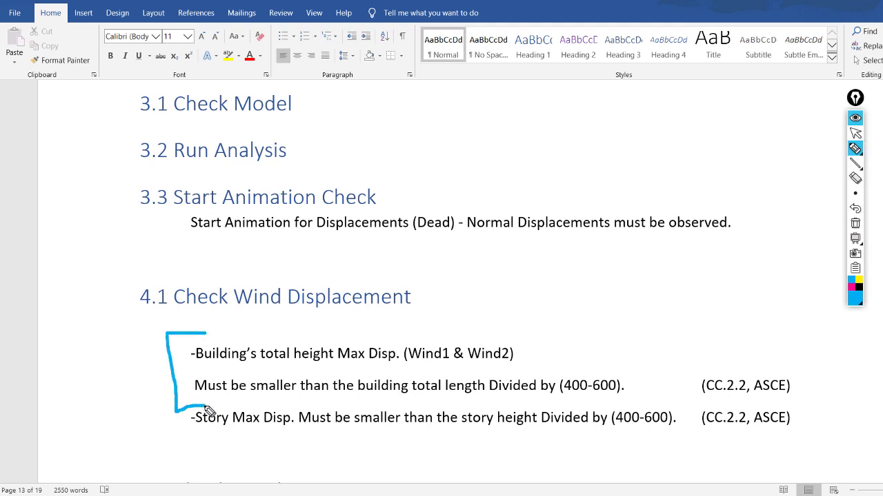
Clear the blue bracket, draw an arrow to the story maximum displacement criterion, and underline its displacement, story height and (400-600) terms.
mouse_move(69, 373)
left_mouse_down()
mouse_move(91, 404)
mouse_move(170, 332)
left_mouse_up()
left_click(855, 224)
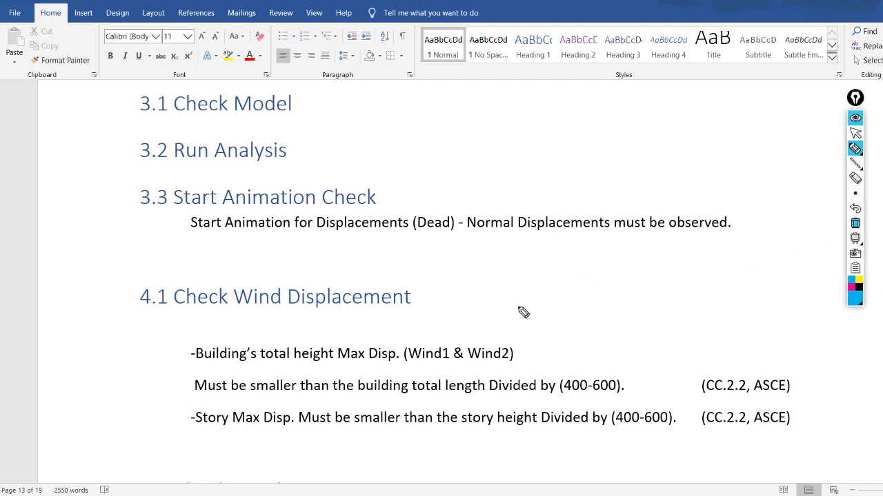
left_click_drag(86, 418, 156, 415)
mouse_move(178, 417)
left_mouse_down()
mouse_move(154, 432)
mouse_move(292, 435)
left_mouse_up()
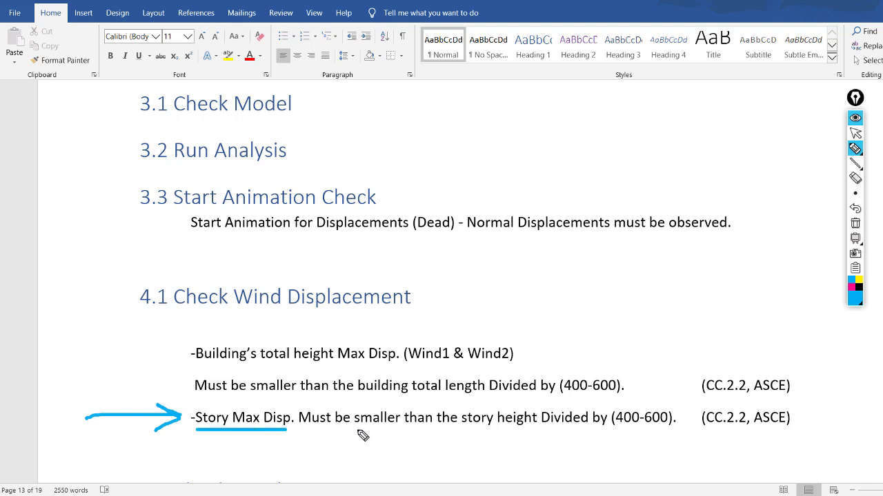
left_click_drag(446, 435, 678, 436)
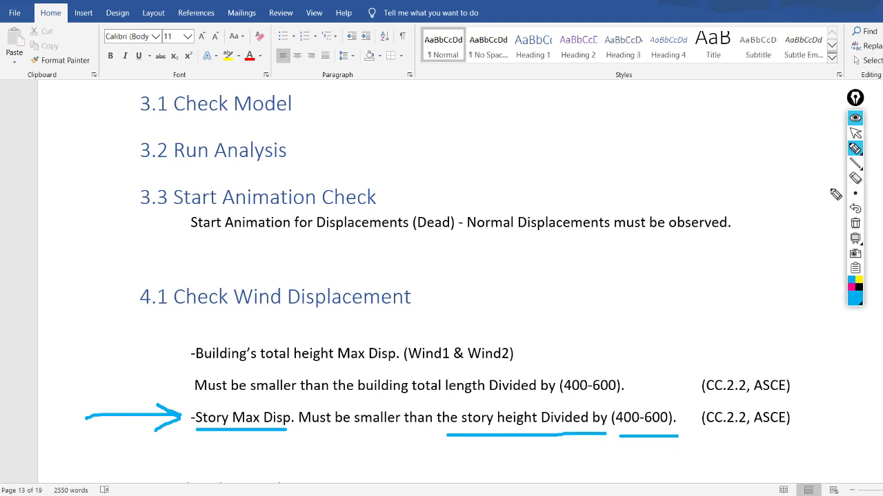
Clear the Word annotations, switch to ETABS, and use the blue pen to mark a story as i with a dot at its slab edge.
left_click(855, 221)
left_click(855, 133)
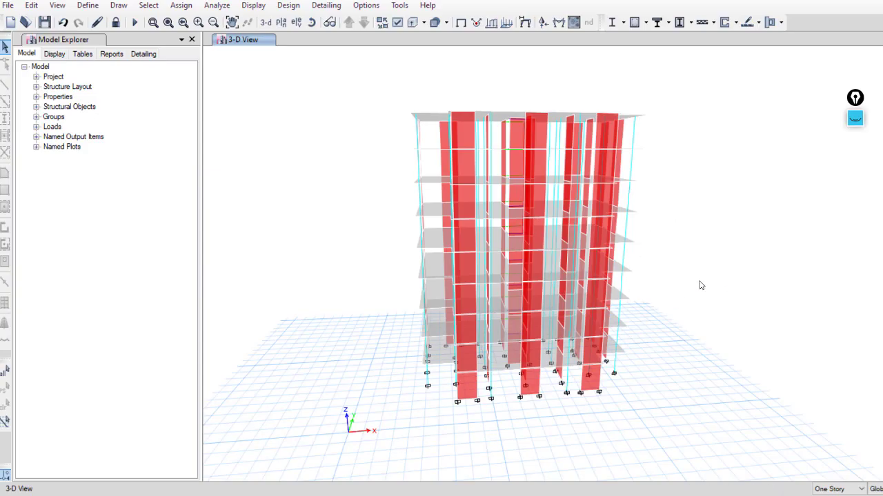
mouse_move(855, 118)
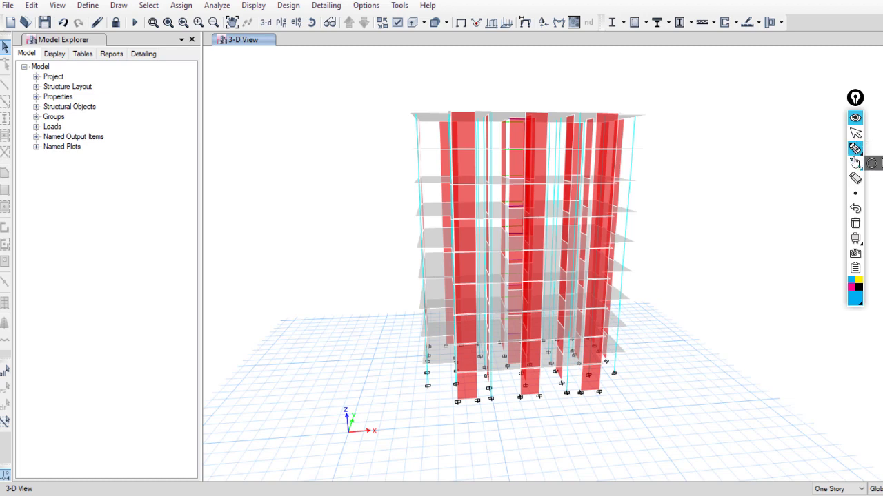
left_click(854, 149)
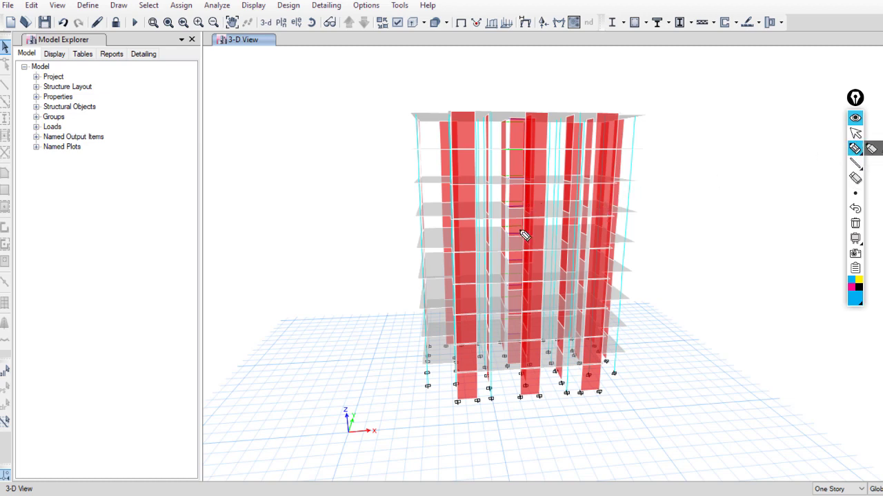
left_click_drag(542, 207, 536, 198)
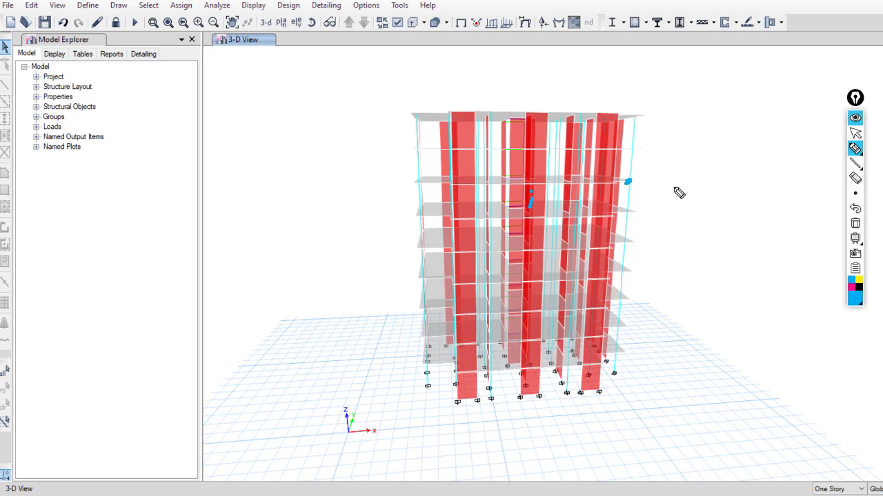
Handwrite Δsi − Δsi-1 < hi/500 beside the marked story and bracket the story's height on the building's opposite side.
mouse_move(651, 193)
left_mouse_down()
mouse_move(673, 185)
mouse_move(672, 198)
mouse_move(683, 186)
mouse_move(712, 185)
left_mouse_up()
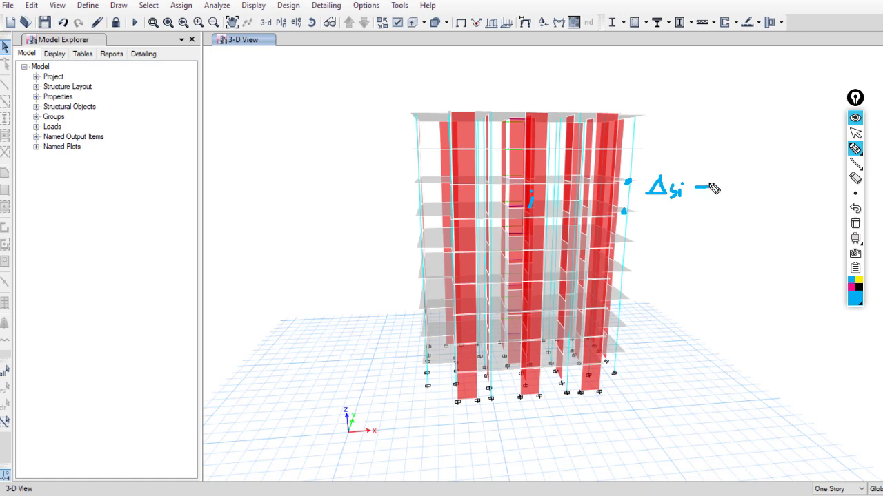
mouse_move(716, 195)
left_mouse_down()
mouse_move(724, 178)
mouse_move(727, 193)
mouse_move(718, 195)
mouse_move(757, 194)
left_mouse_up()
left_click(746, 182)
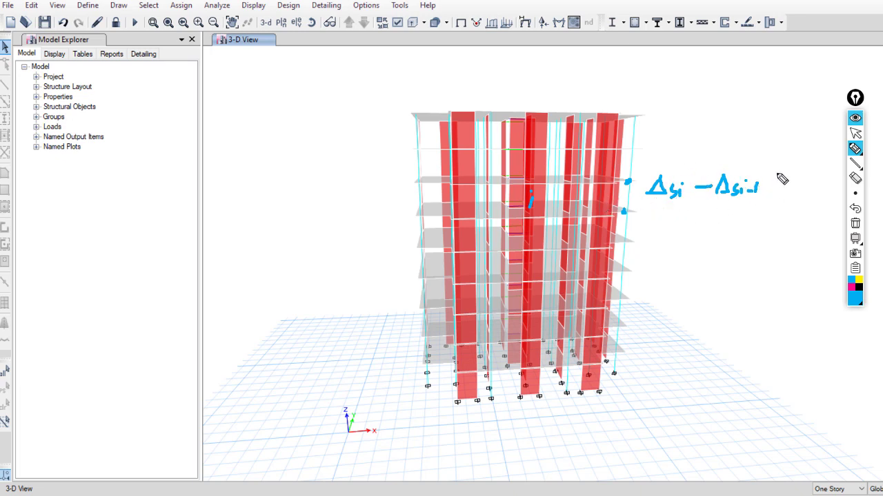
mouse_move(780, 174)
left_mouse_down()
mouse_move(769, 185)
mouse_move(781, 191)
left_mouse_up()
mouse_move(384, 177)
left_mouse_down()
mouse_move(372, 210)
mouse_move(382, 210)
mouse_move(362, 216)
left_mouse_up()
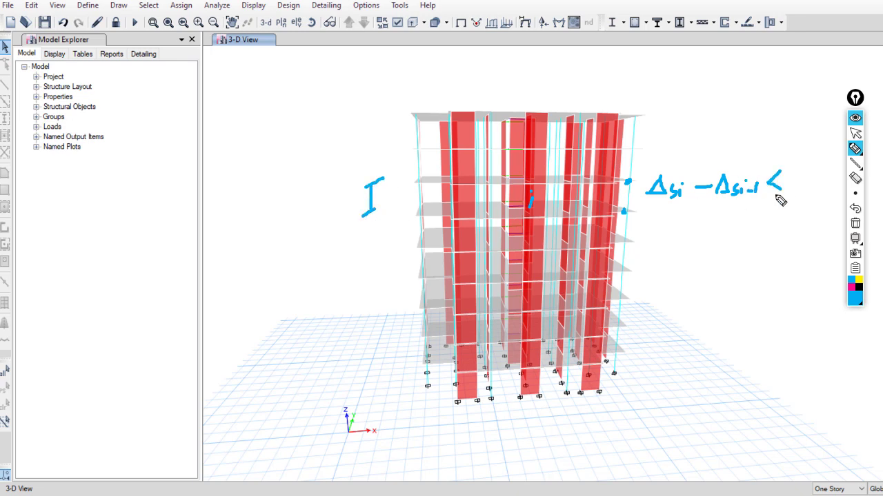
left_click_drag(786, 163, 800, 191)
mouse_move(804, 180)
left_mouse_down()
mouse_move(805, 190)
mouse_move(821, 182)
mouse_move(791, 209)
mouse_move(800, 215)
mouse_move(816, 204)
left_mouse_up()
left_click(806, 177)
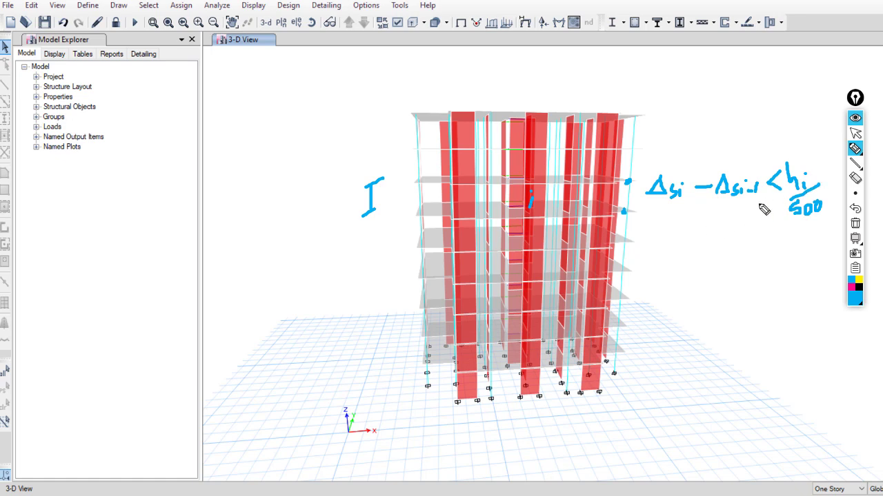
Cross out hi in the limit, write it as the divisor under Δsi − Δsi-1, and handwrite Drift i < 0.002 below.
mouse_move(814, 172)
left_mouse_down()
mouse_move(793, 197)
mouse_move(663, 206)
mouse_move(703, 247)
left_mouse_up()
left_click(710, 250)
left_click(707, 232)
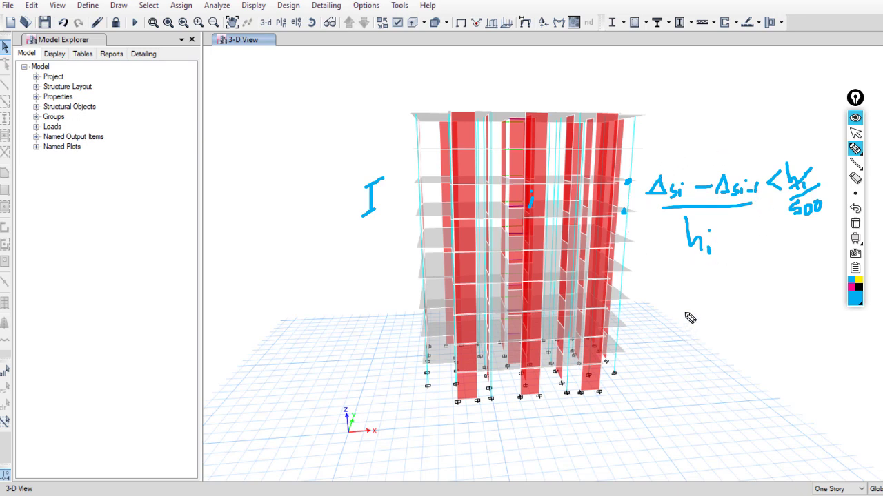
mouse_move(648, 298)
left_mouse_down()
mouse_move(650, 319)
mouse_move(655, 300)
mouse_move(665, 316)
mouse_move(652, 323)
mouse_move(688, 320)
left_mouse_up()
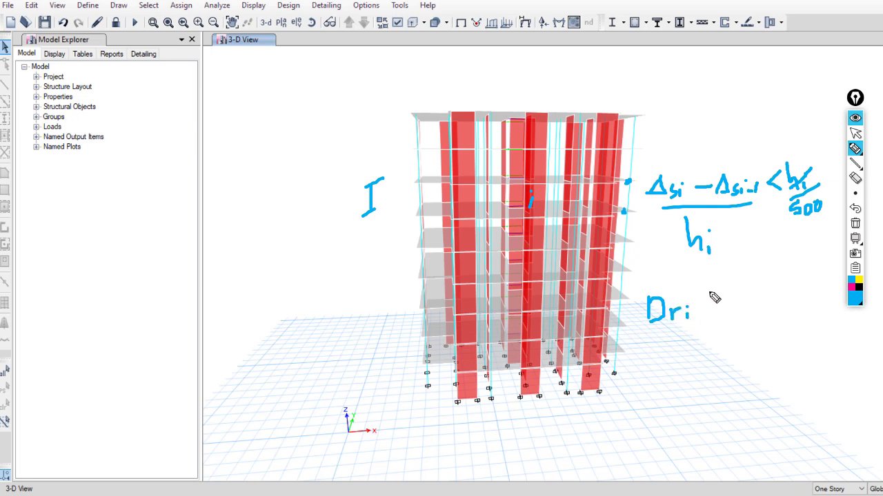
mouse_move(710, 292)
left_mouse_down()
mouse_move(700, 315)
mouse_move(726, 315)
left_mouse_up()
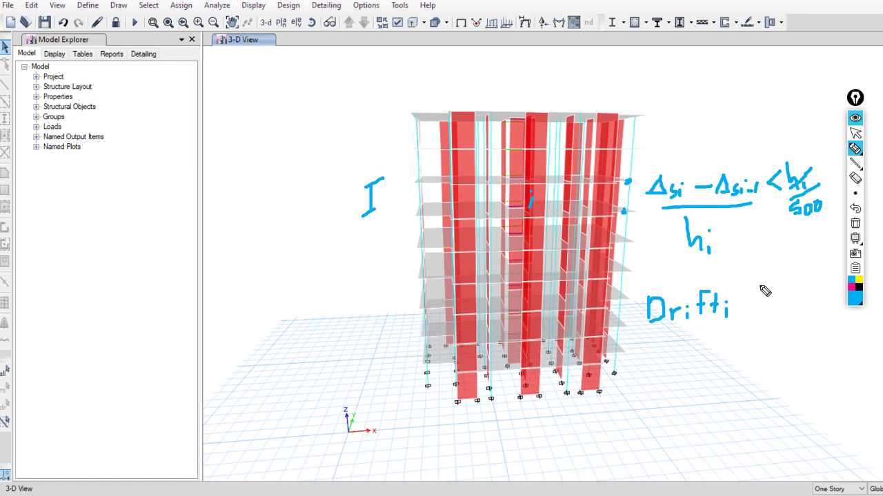
mouse_move(759, 285)
left_mouse_down()
mouse_move(745, 304)
mouse_move(761, 308)
mouse_move(783, 294)
mouse_move(813, 301)
mouse_move(823, 286)
mouse_move(830, 306)
mouse_move(837, 301)
left_mouse_up()
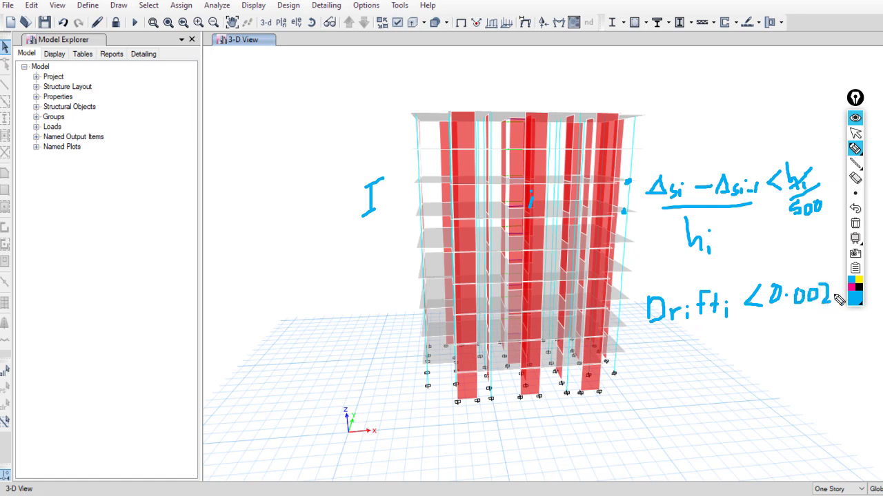
Open a new story response plot and set its display type to Diaph drifts.
left_click(853, 133)
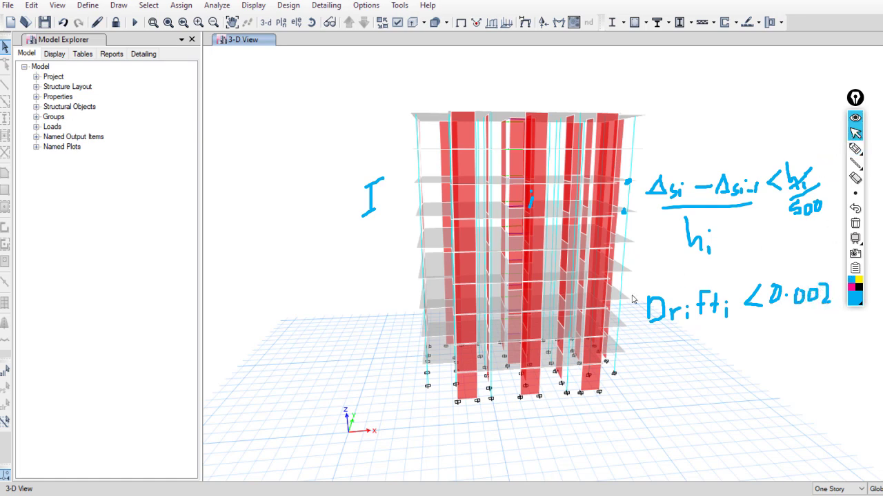
left_click(249, 6)
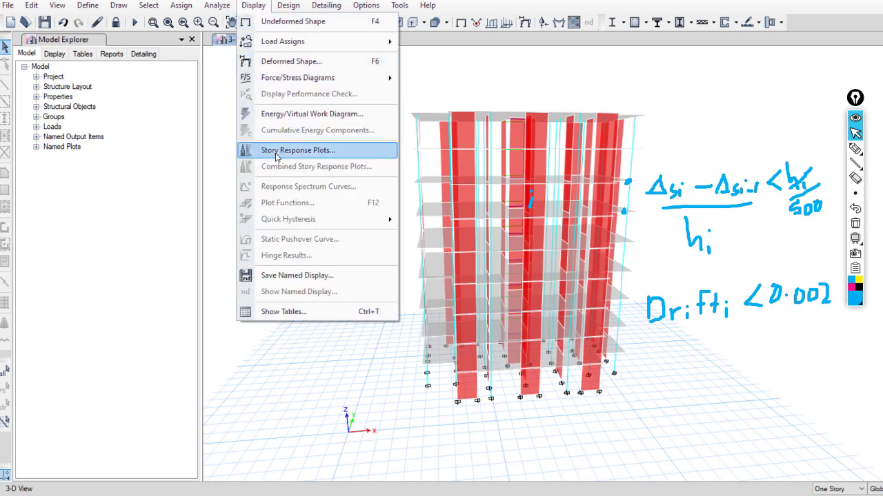
left_click(295, 151)
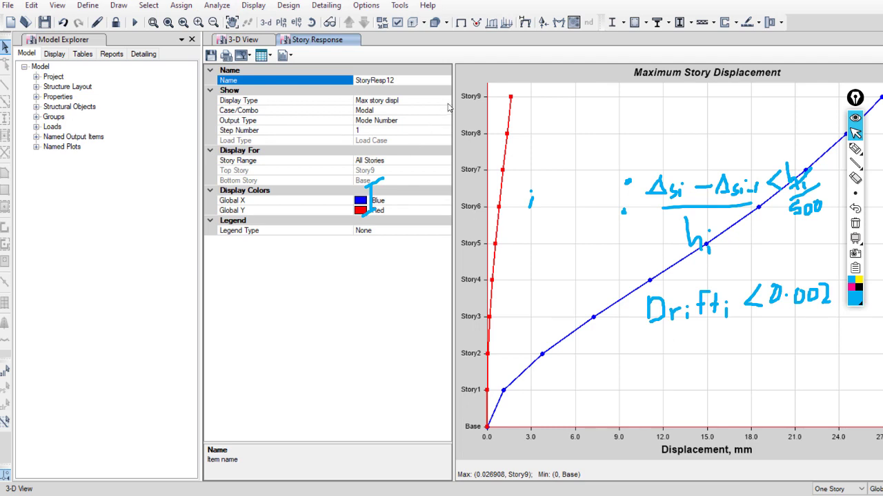
left_click(447, 102)
left_click(447, 101)
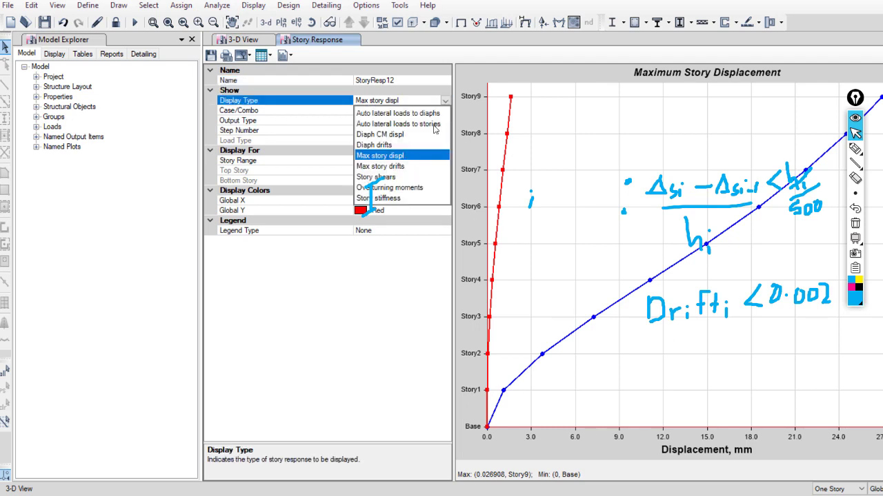
left_click(378, 145)
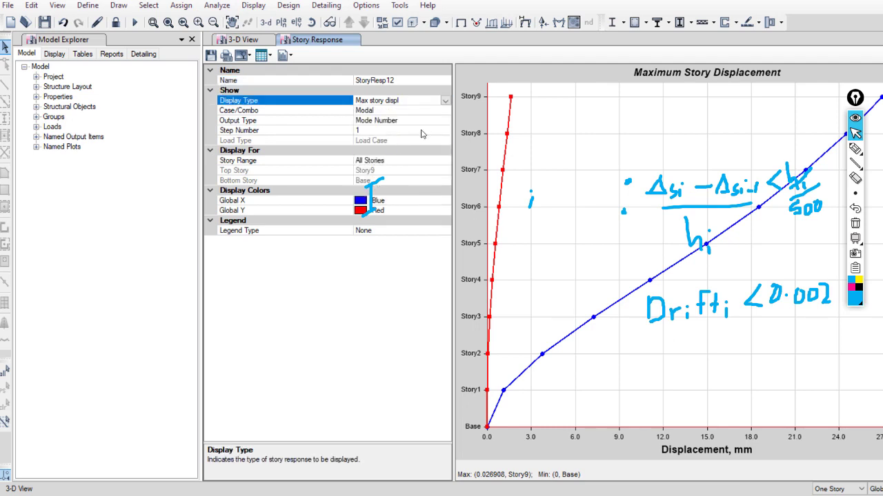
Set the diaphragm drift plot's load case to Wind and its output type to Max.
left_click(447, 112)
left_click(445, 111)
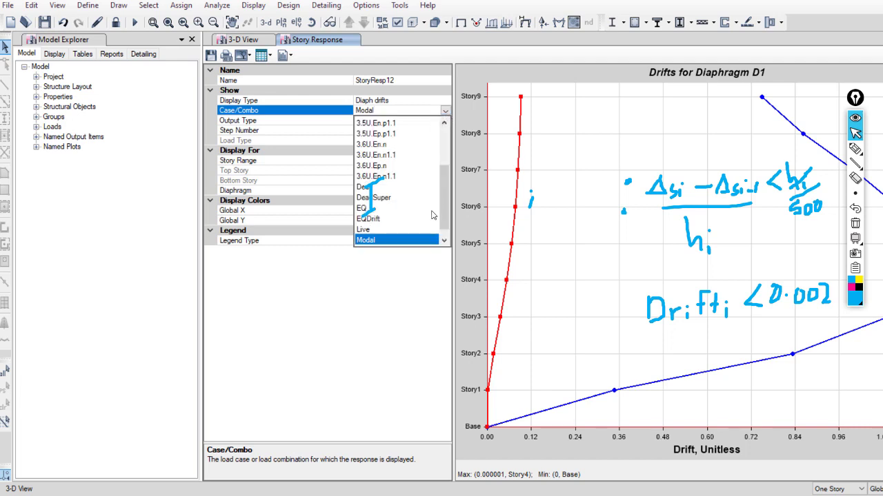
scroll(414, 241, "down", 1)
left_click(375, 241)
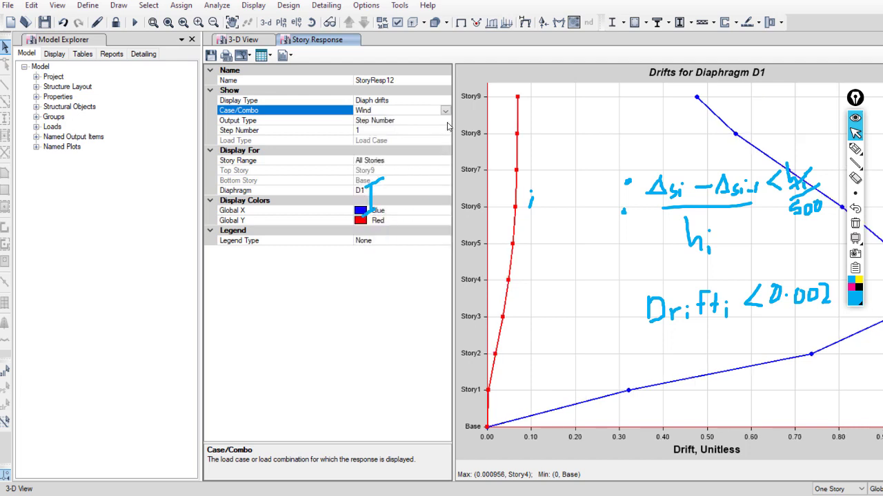
left_click(445, 121)
left_click(444, 121)
left_click(389, 145)
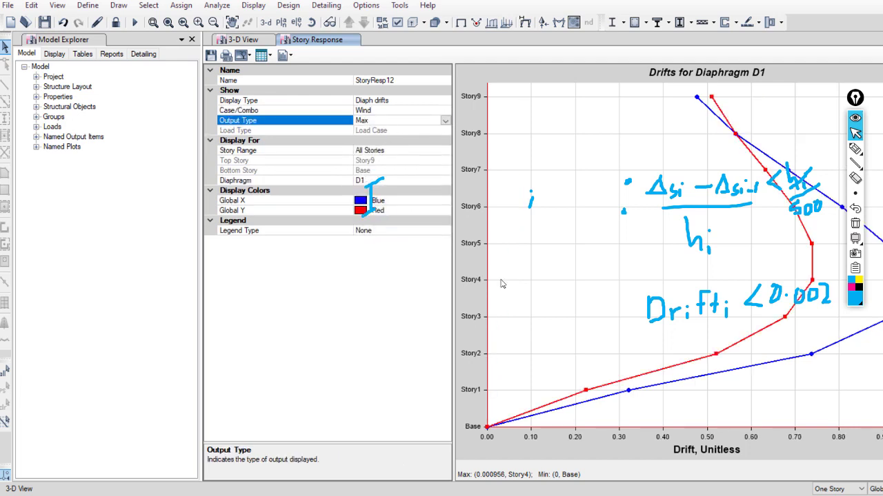
Circle the maximum drift read-out below the plot in blue and draw a large check mark in the empty area beneath the plot settings.
left_click(853, 149)
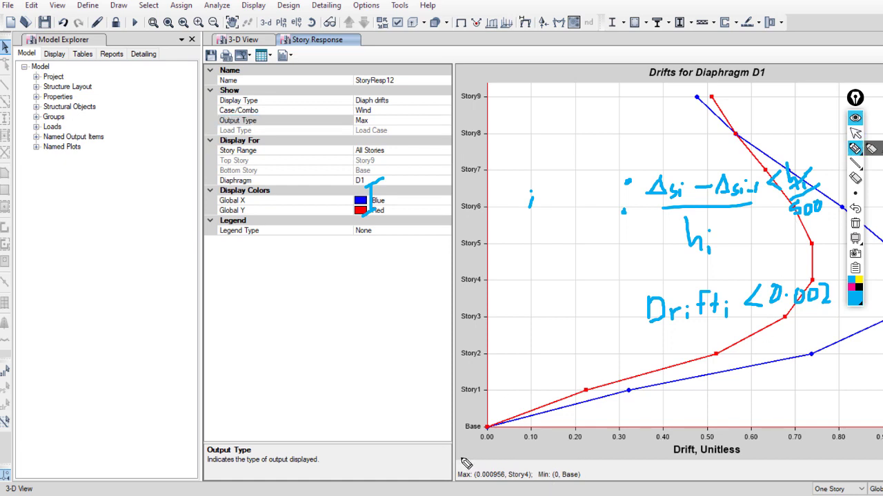
mouse_move(510, 466)
left_mouse_down()
mouse_move(453, 468)
mouse_move(444, 481)
mouse_move(545, 487)
mouse_move(528, 465)
left_mouse_up()
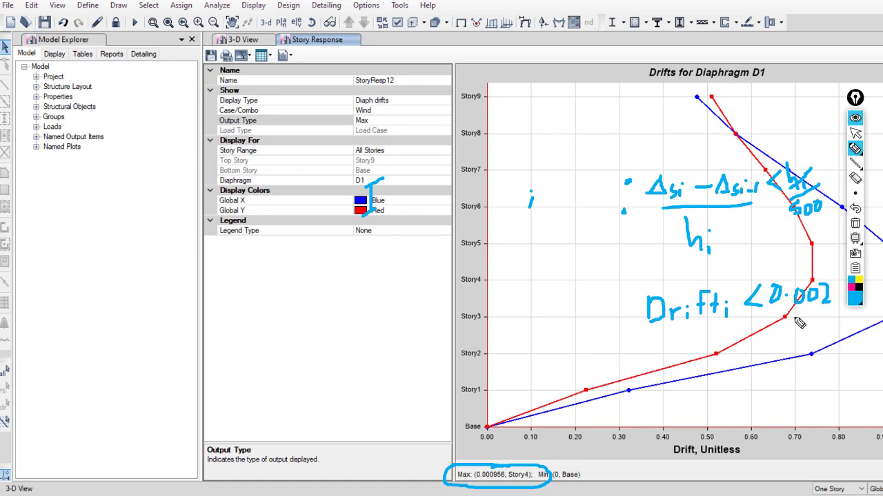
mouse_move(215, 328)
left_mouse_down()
mouse_move(245, 384)
mouse_move(270, 354)
mouse_move(393, 283)
left_mouse_up()
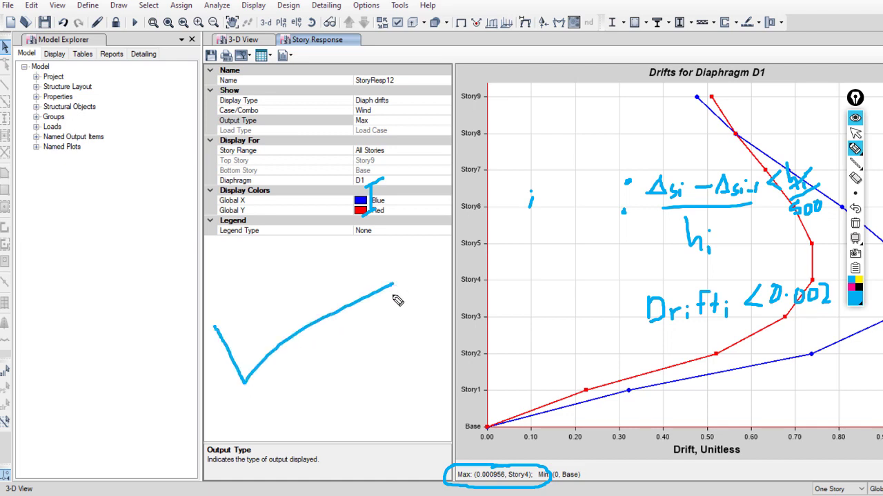